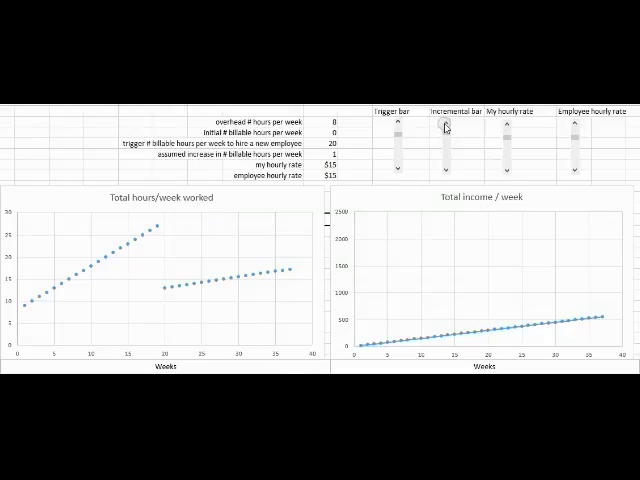
Toggle the weekly increase to 0 and back to 1, then lower the hiring trigger to 15 hours
click(446, 125)
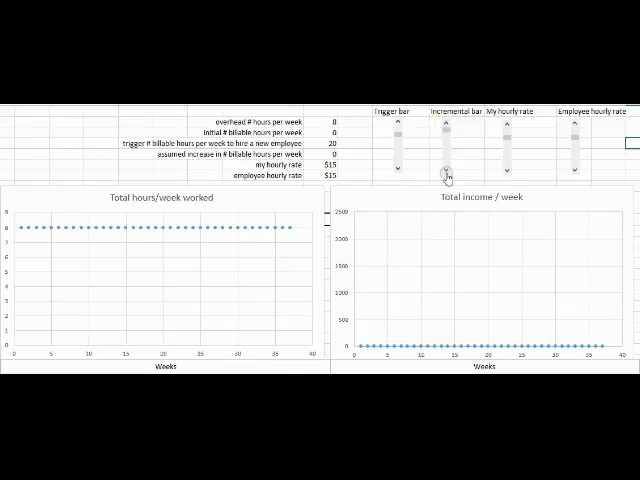
click(446, 171)
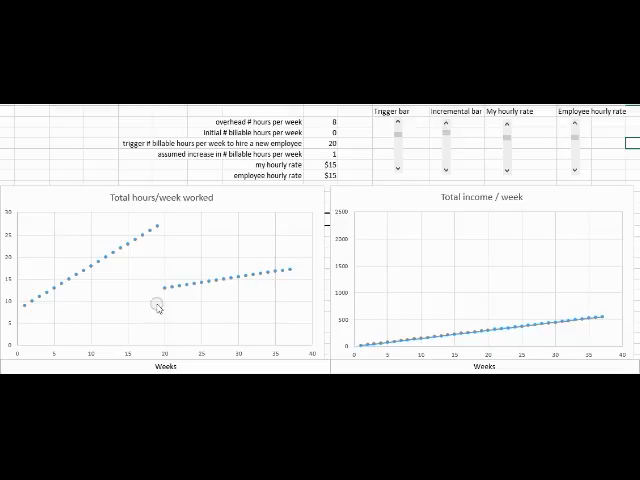
click(398, 124)
click(398, 124)
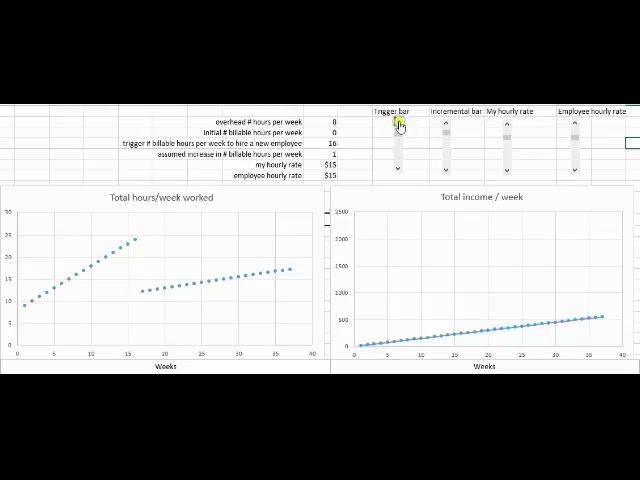
click(398, 124)
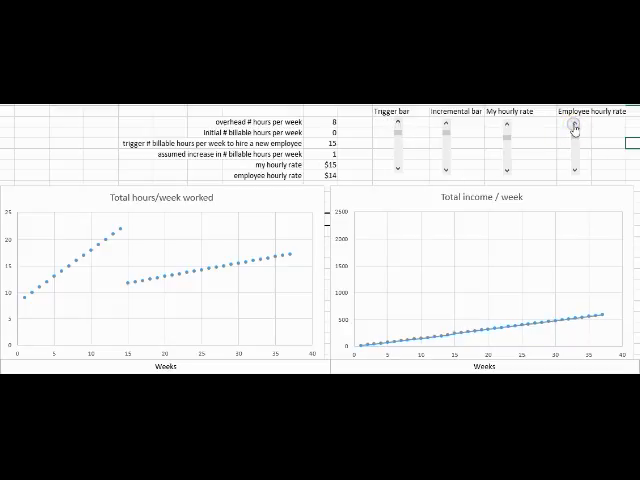
click(575, 170)
click(575, 170)
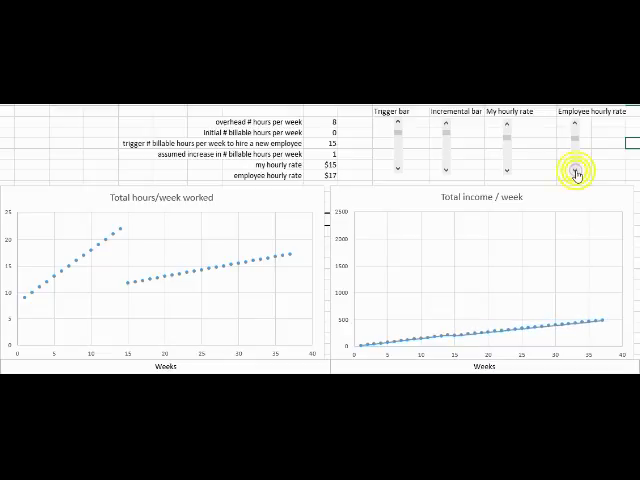
click(575, 170)
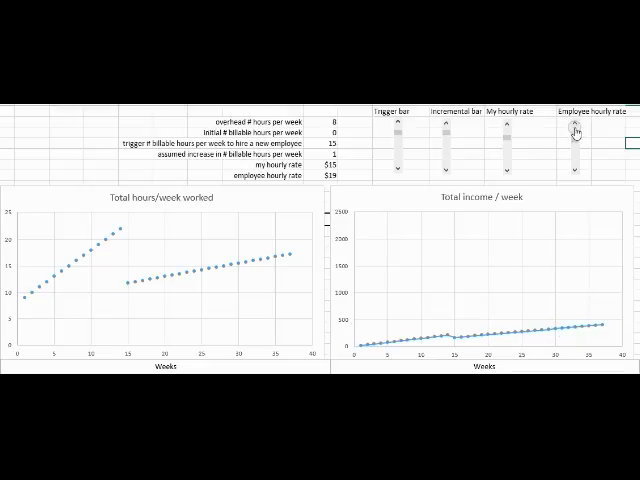
click(575, 124)
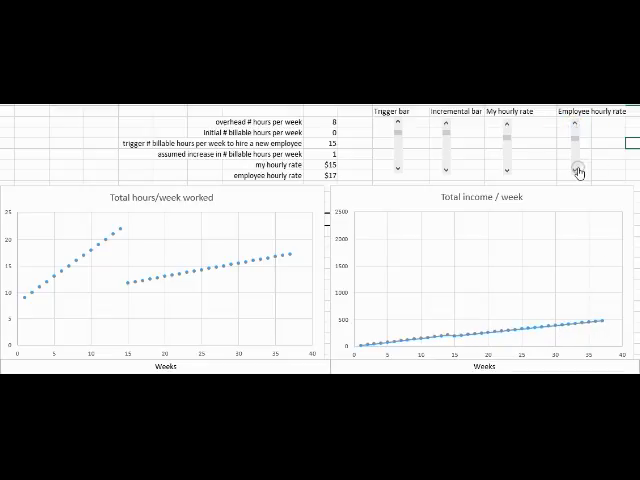
click(576, 169)
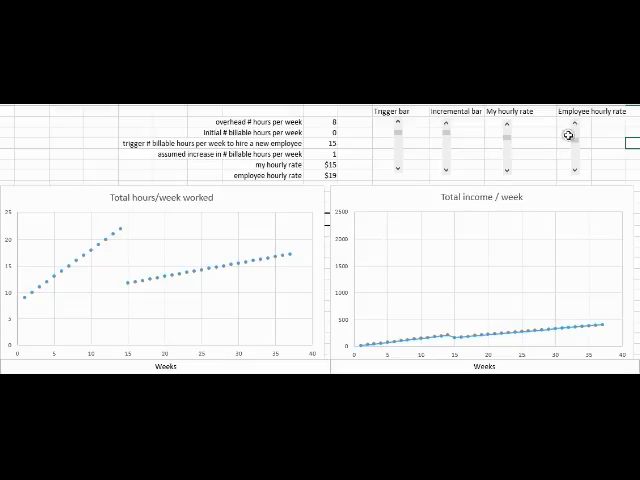
click(576, 122)
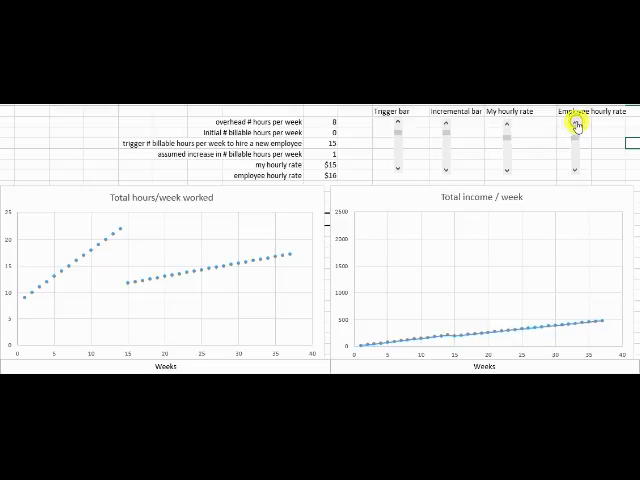
click(576, 122)
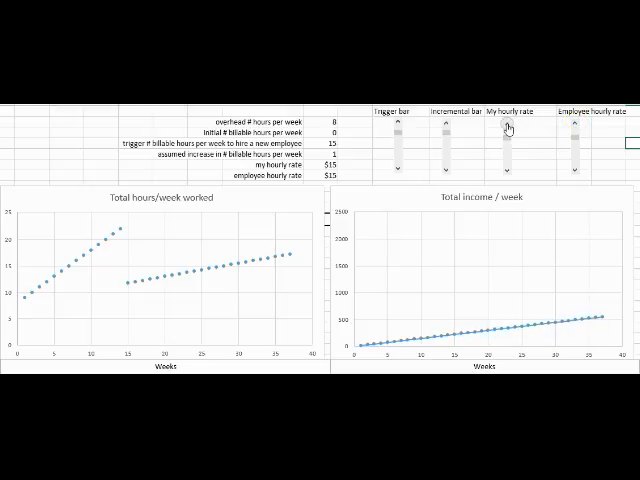
Drop my hourly rate to $12 with its scroll bar
click(507, 123)
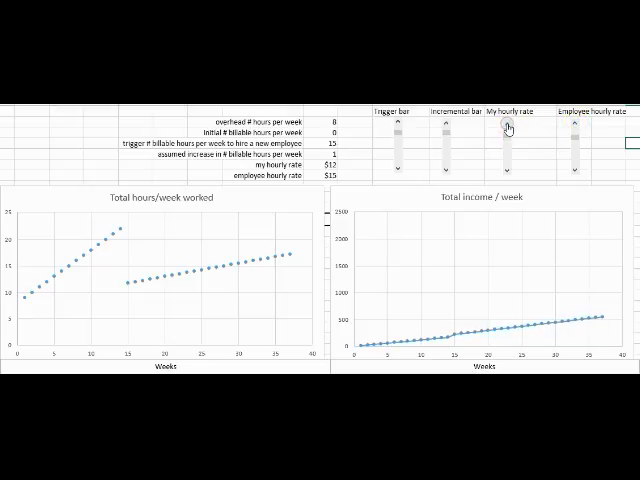